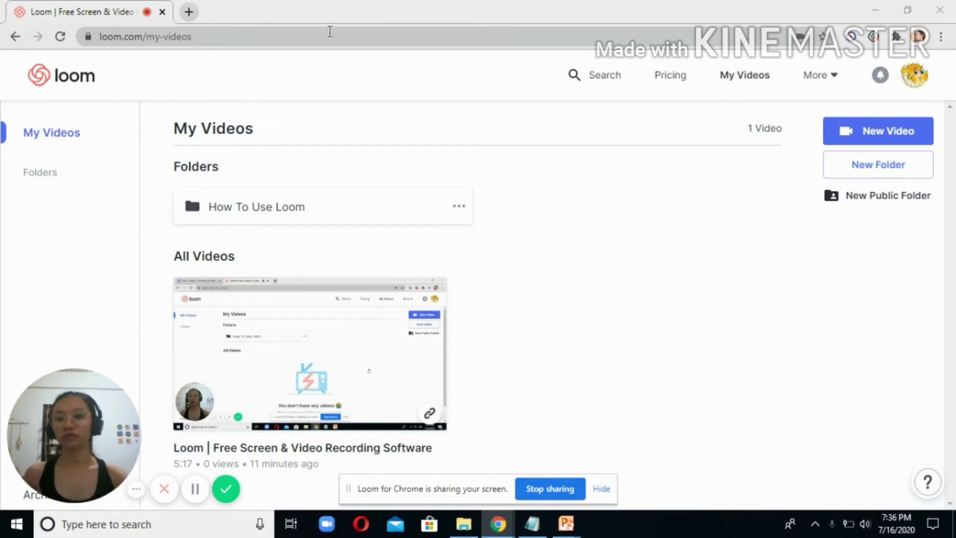
Open text2voice.org's text-to-speech converter in a new browser tab.
left_click(188, 12)
type("text2")
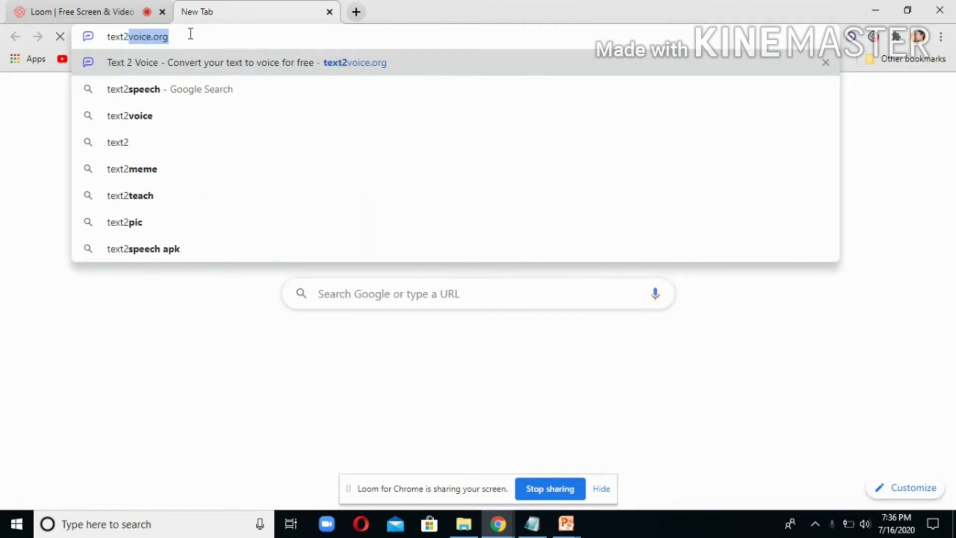
key("Return")
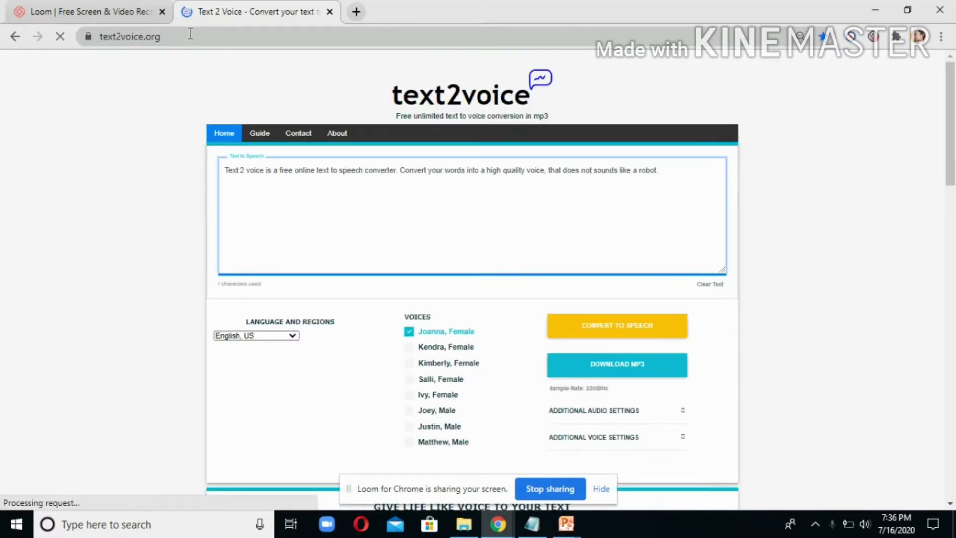
scroll(753, 184, "down", 3)
scroll(824, 100, "up", 3)
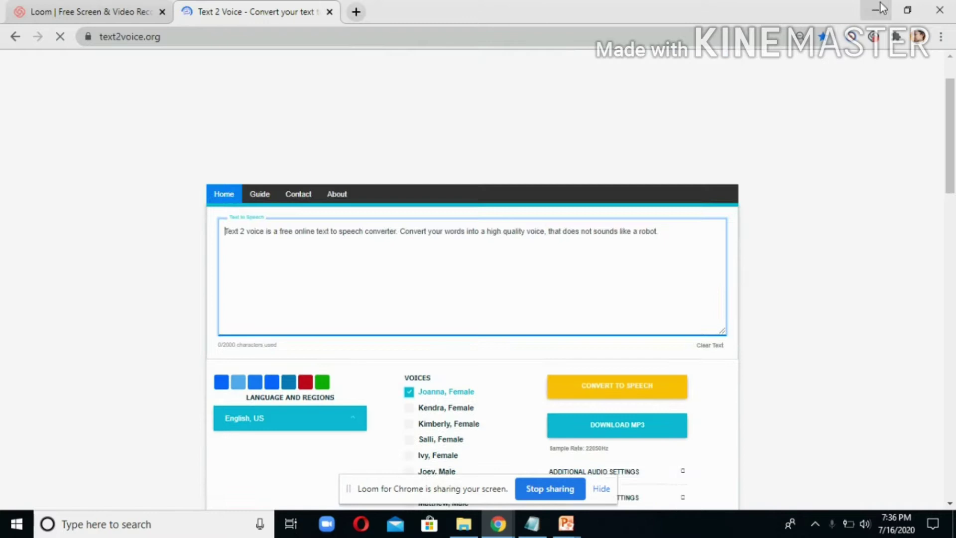
Restore the browser window and bring the Presentation1 PowerPoint window alongside it.
left_click(907, 10)
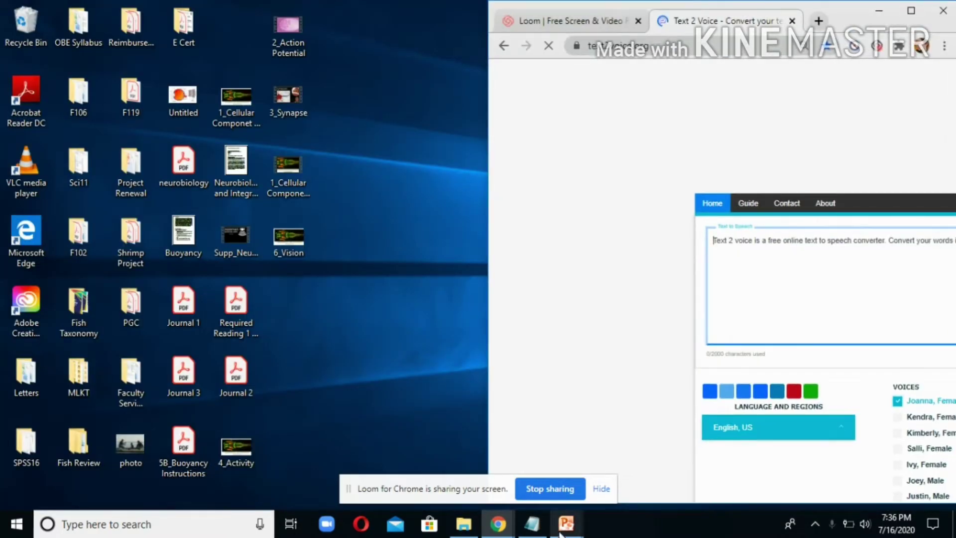
mouse_move(566, 523)
left_click(610, 482)
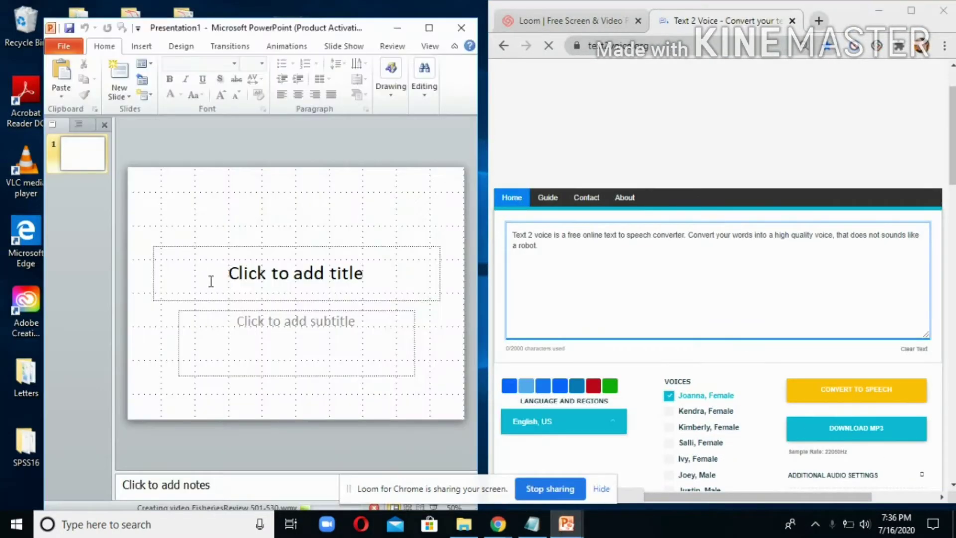
Type the slide title 'Hos to convert powerpoint to video', fixing typos along the way.
left_click(285, 283)
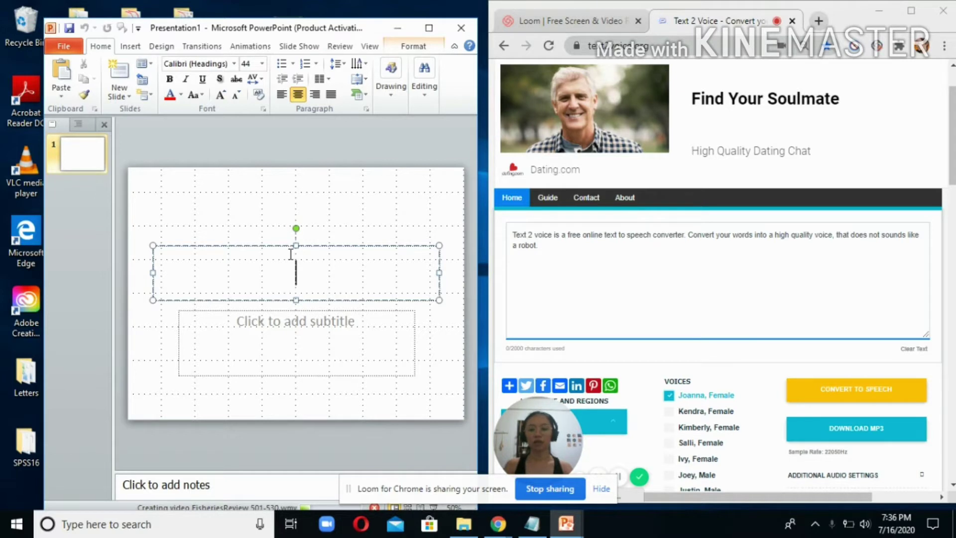
key("Tab")
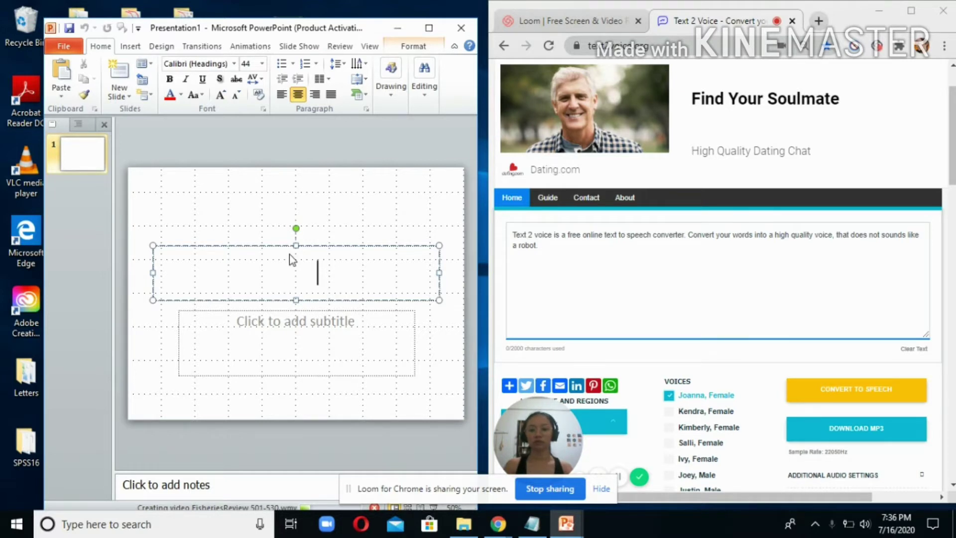
type("Hos to convert video")
key("BackSpace")
key("BackSpace")
key("BackSpace")
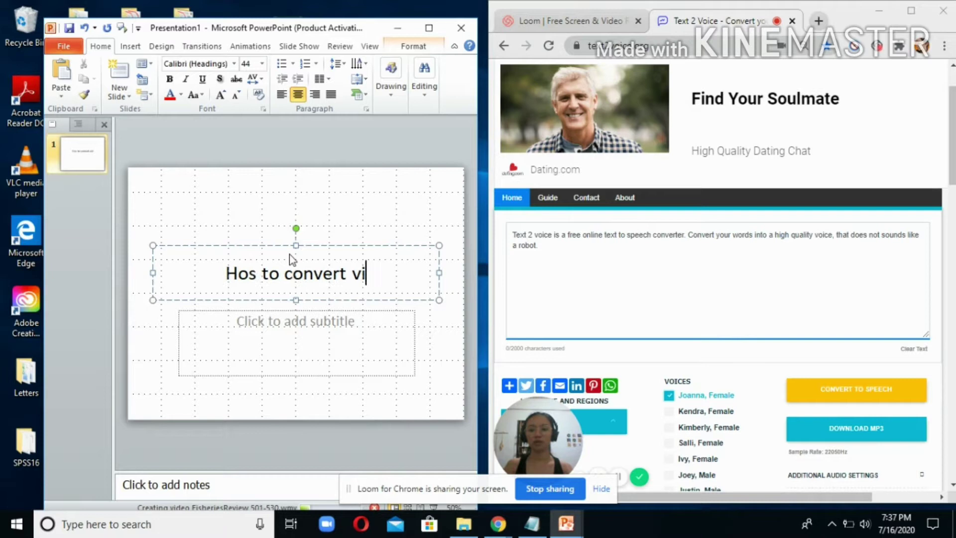
key("BackSpace")
key("BackSpace")
type("ppt")
key("BackSpace")
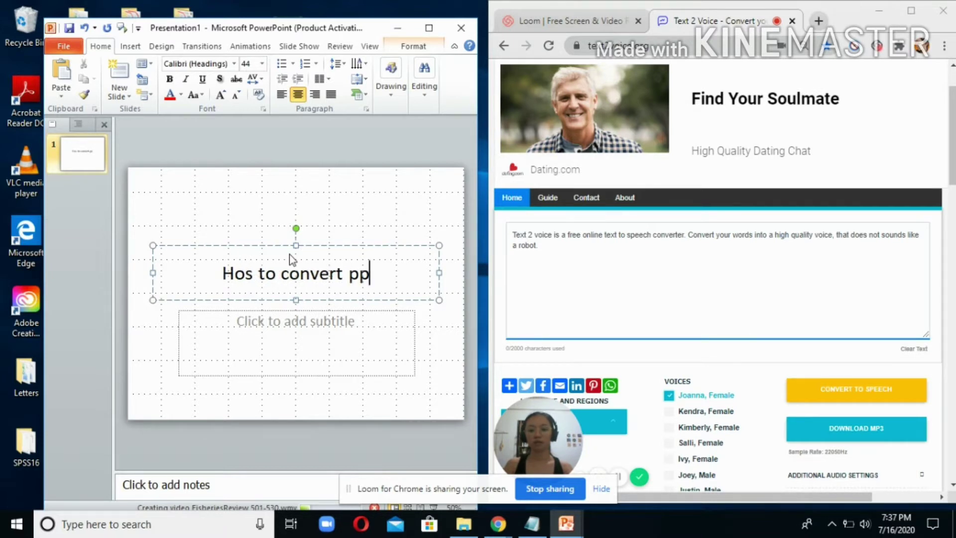
key("BackSpace")
type("owerpoint ")
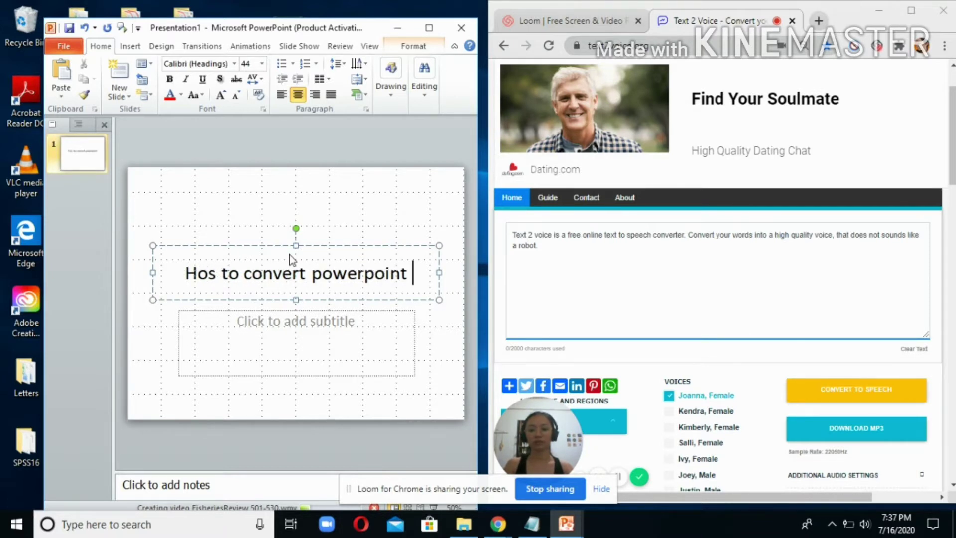
type("to videp")
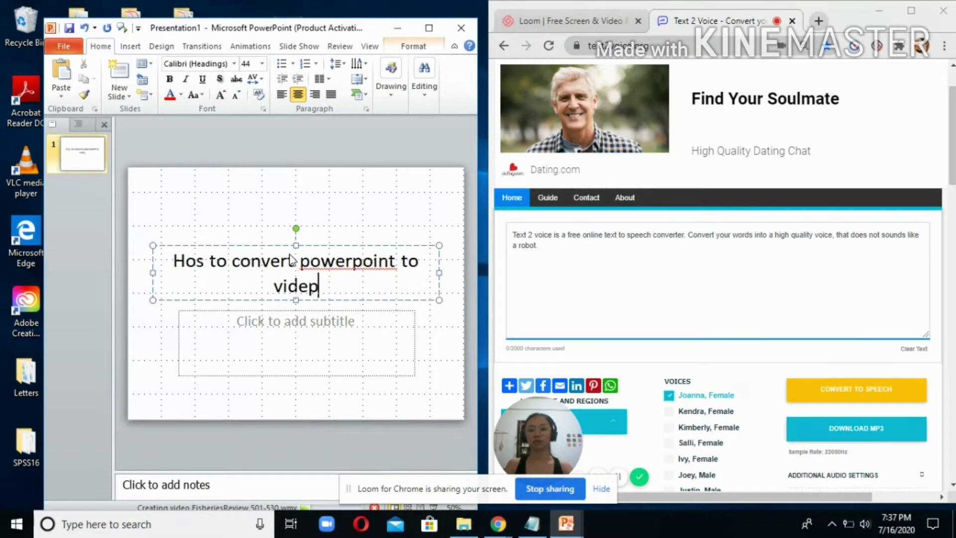
key("BackSpace")
type("o")
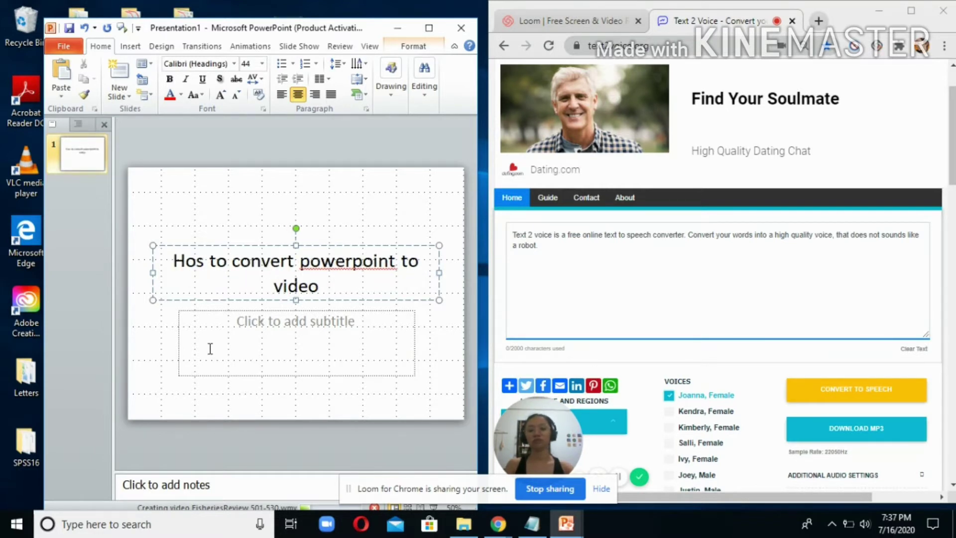
Correct 'Hos' to 'How' so the title reads 'How to convert powerpoint to video'.
left_click(257, 346)
left_click(273, 214)
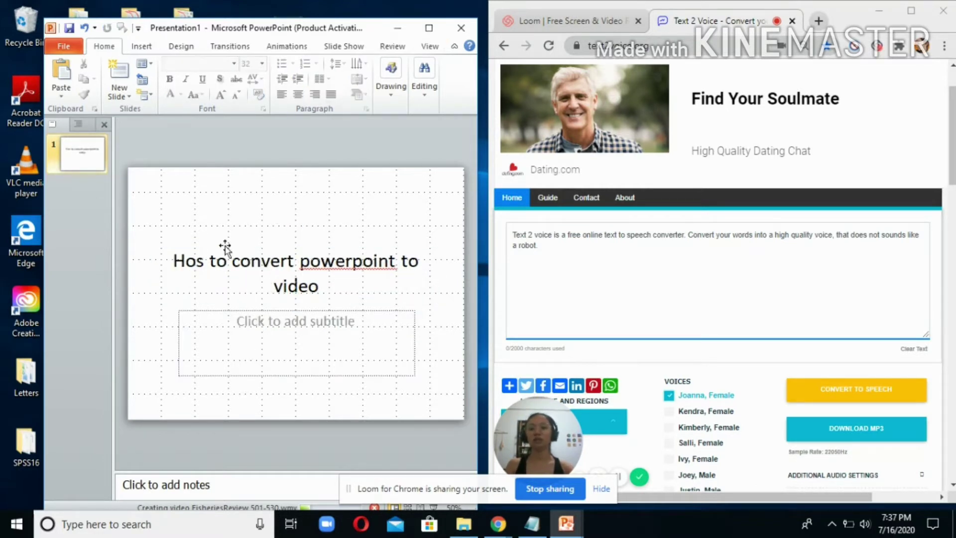
left_click(209, 264)
key("BackSpace")
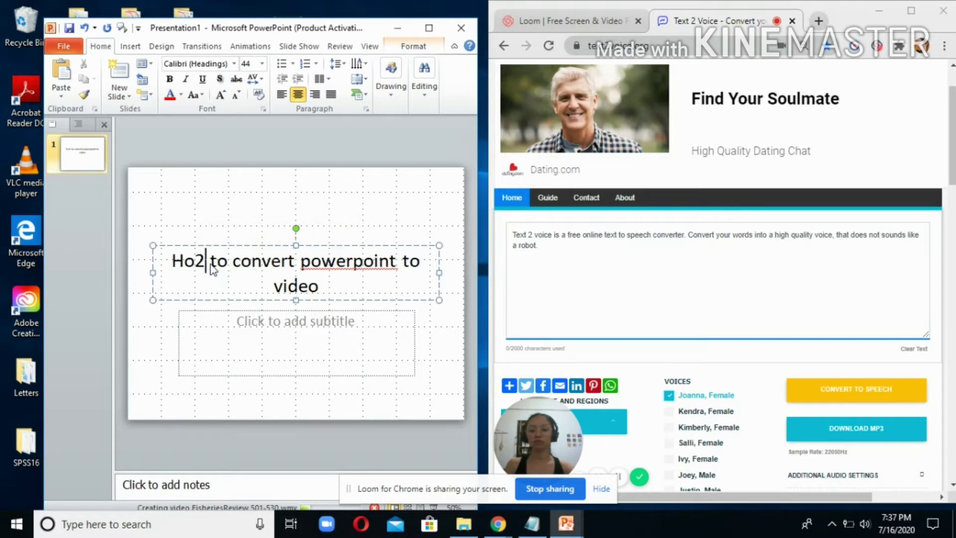
type("w")
left_click(188, 210)
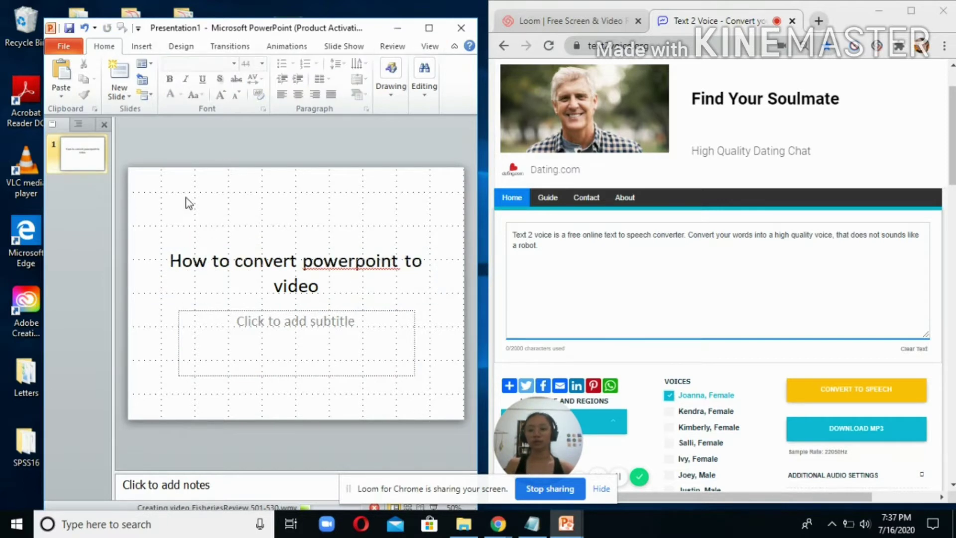
left_click(208, 259)
Paste the copied slide title over the sample text in text2voice's speech box.
triple_click(210, 264)
key("ctrl+c")
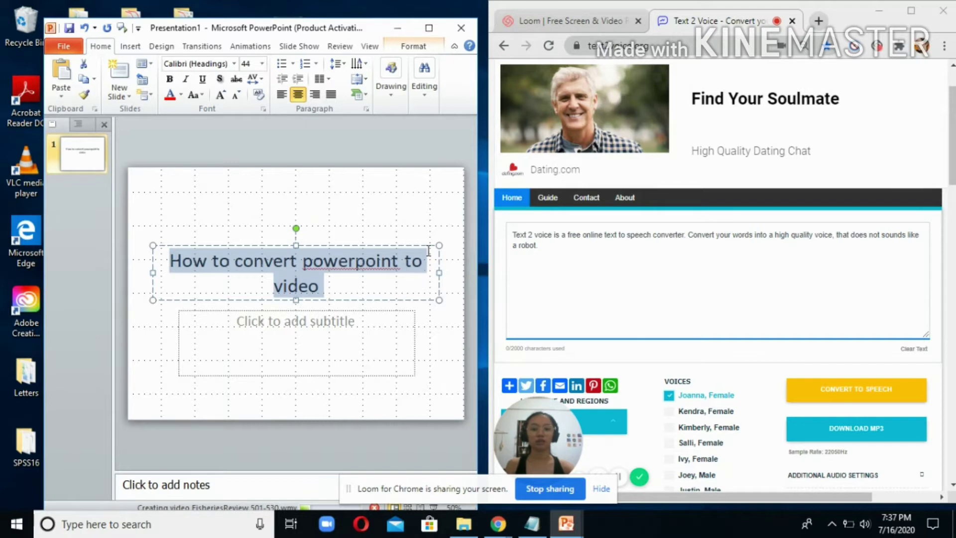
left_click(559, 249)
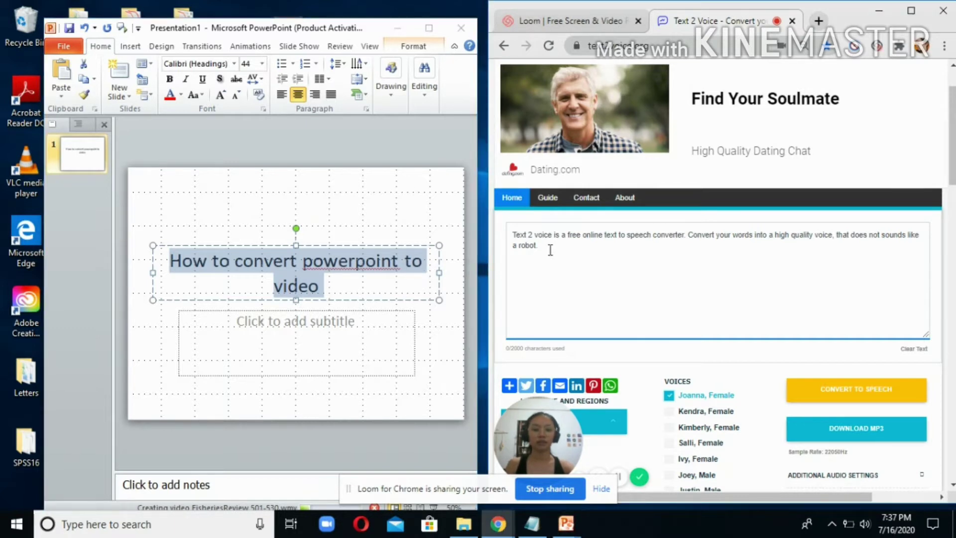
triple_click(519, 234)
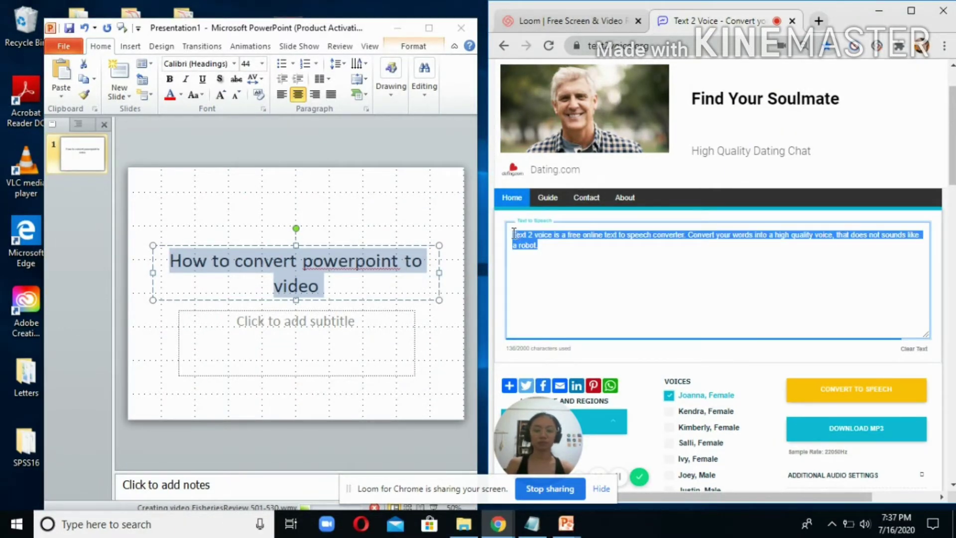
key("ctrl+v")
scroll(640, 268, "down", 3)
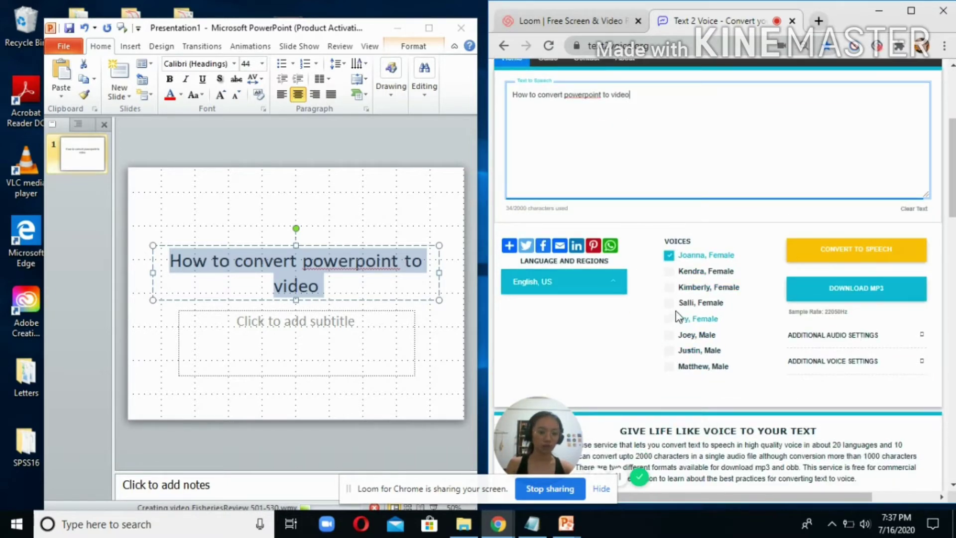
Convert the title to speech using the Joey, Male voice.
left_click(672, 256)
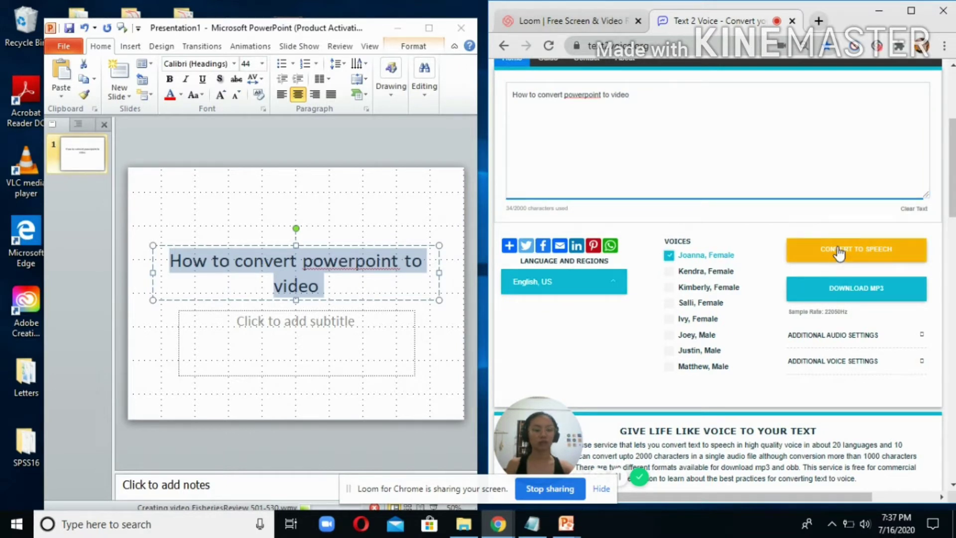
left_click(840, 253)
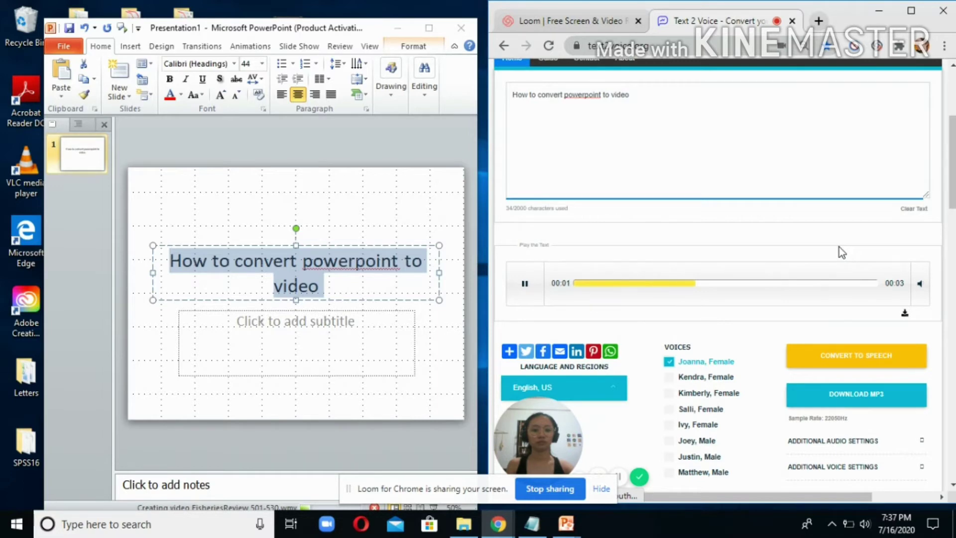
scroll(751, 314, "down", 4)
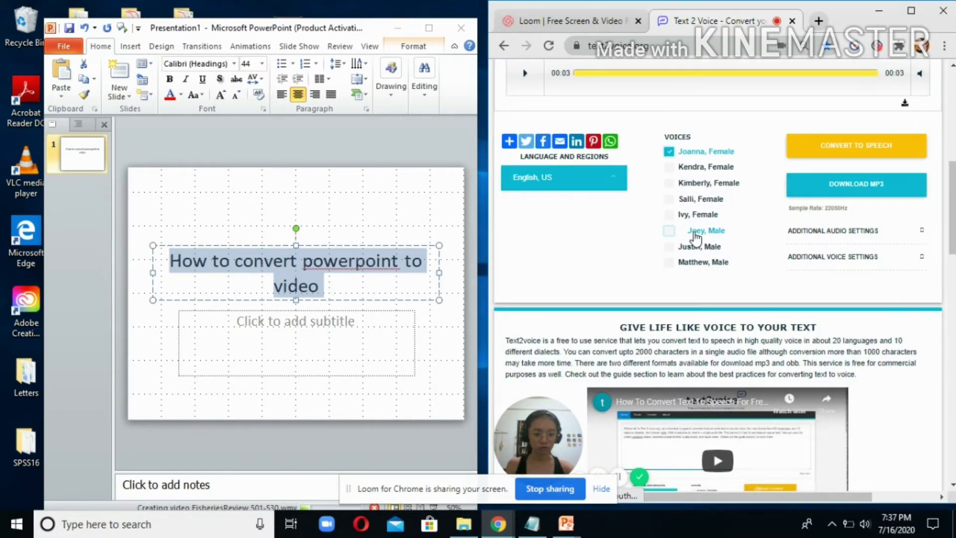
left_click(669, 232)
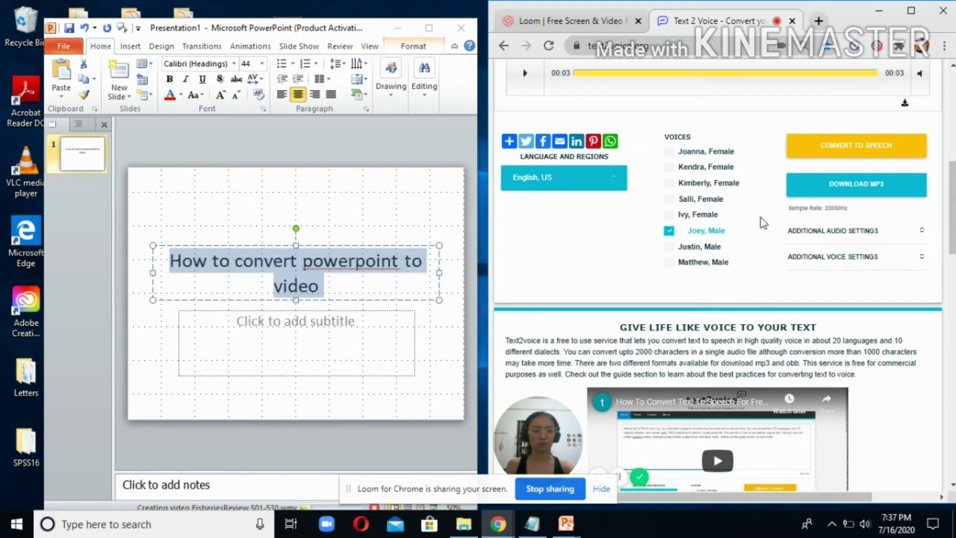
left_click(845, 155)
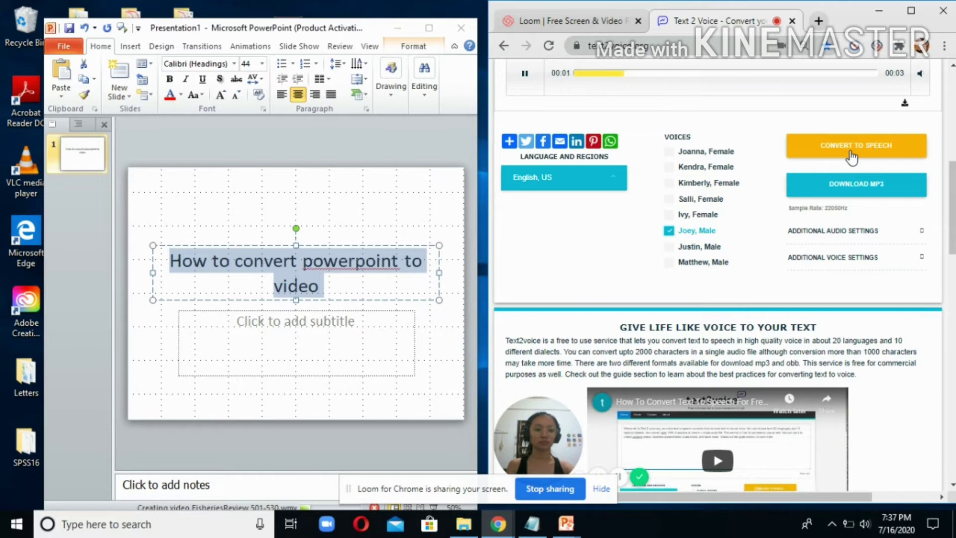
Dismiss the Facebook notification and download the 3-second narration as an MP3.
scroll(784, 181, "up", 3)
scroll(784, 183, "up", 5)
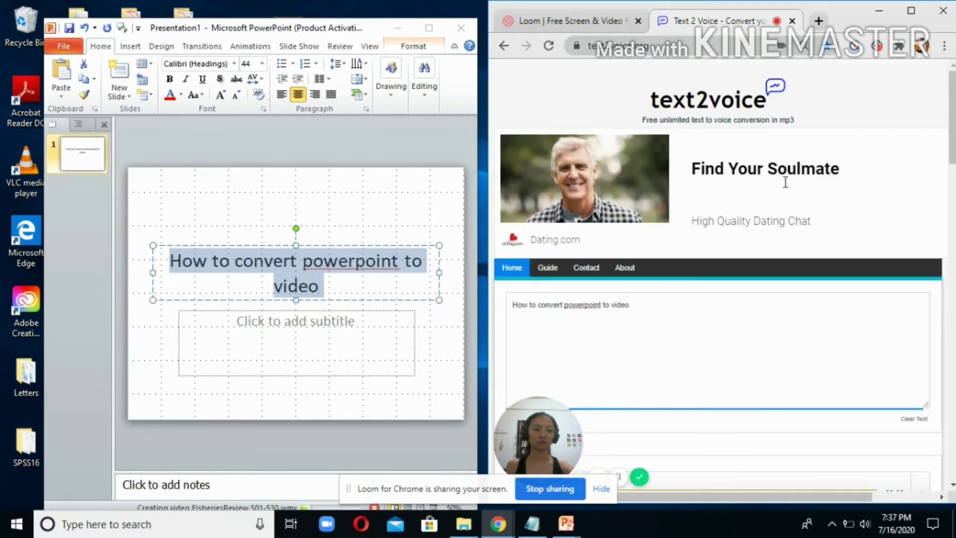
scroll(783, 183, "down", 4)
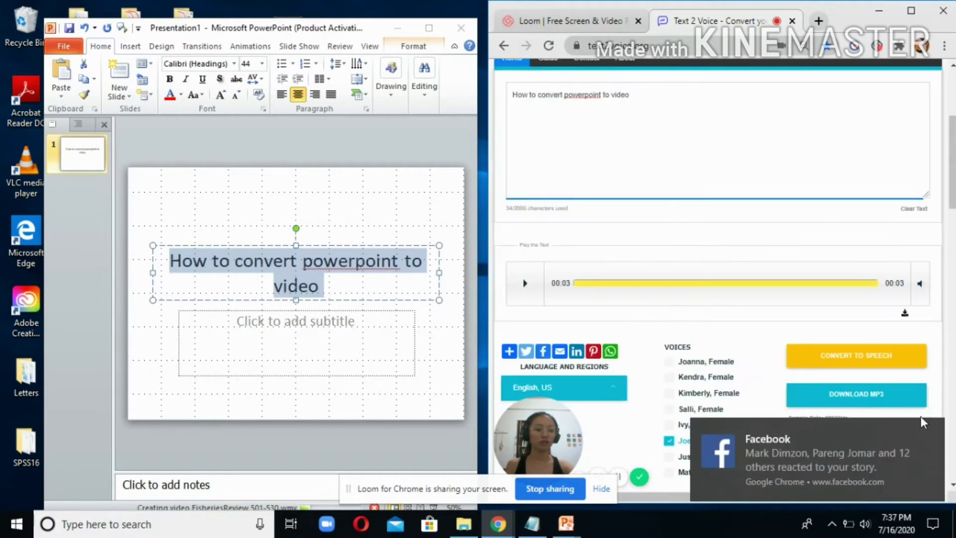
left_click(931, 428)
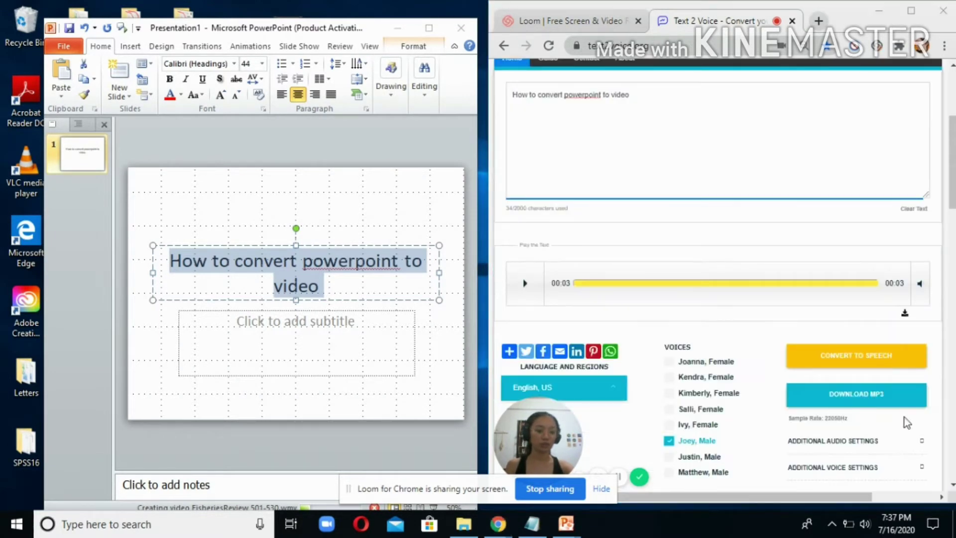
left_click(870, 400)
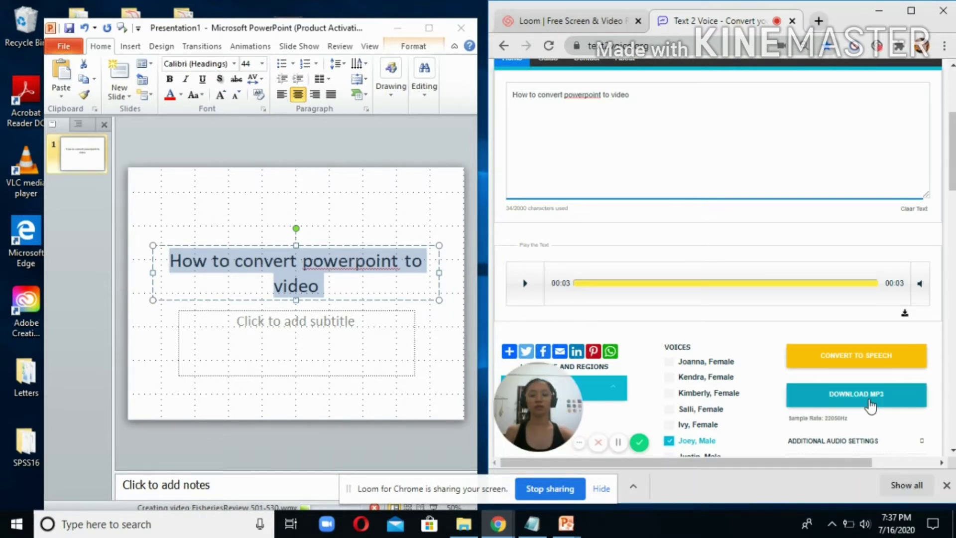
left_click(354, 280)
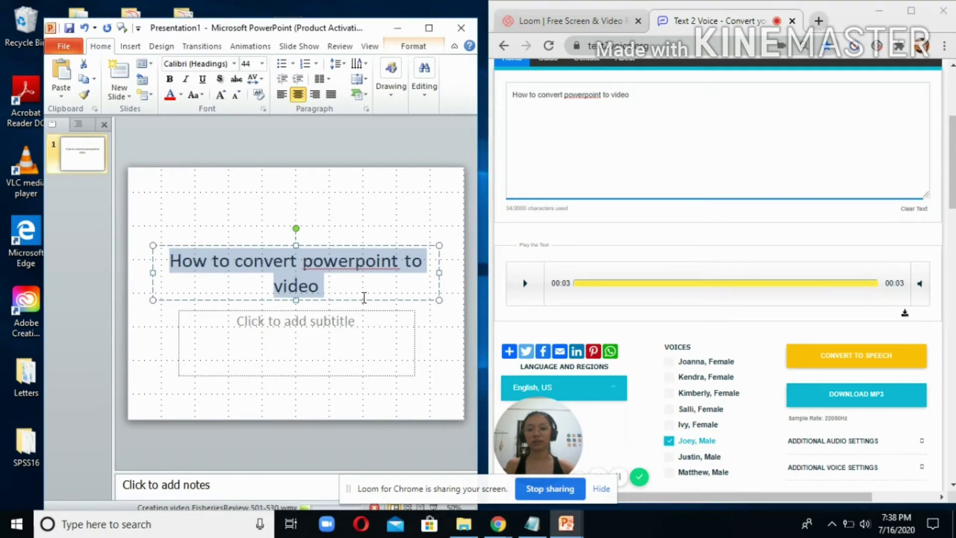
left_click(364, 297)
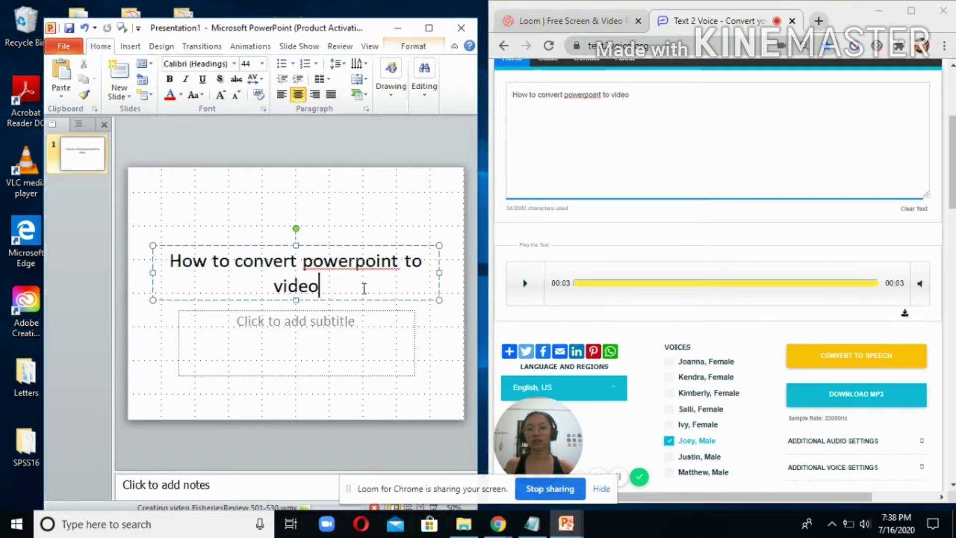
left_click(131, 47)
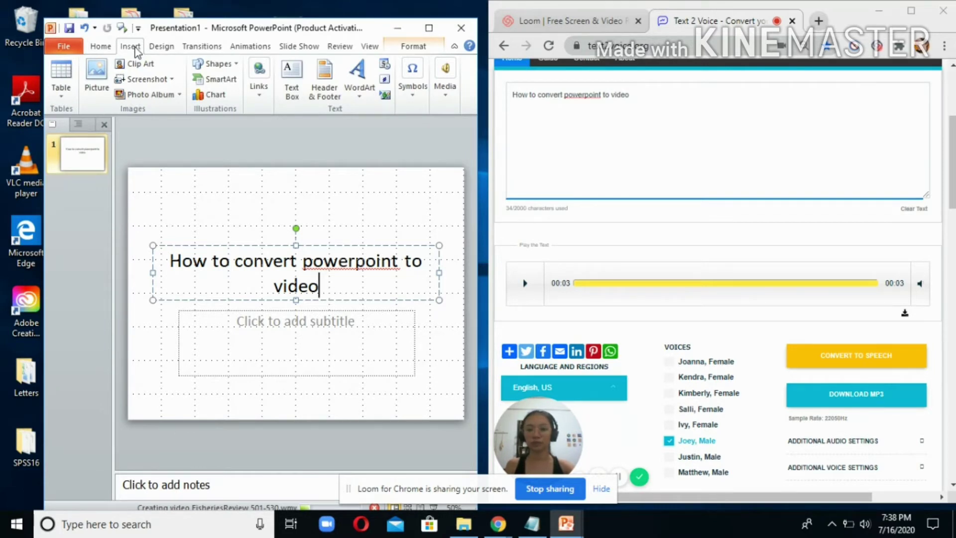
left_click(448, 73)
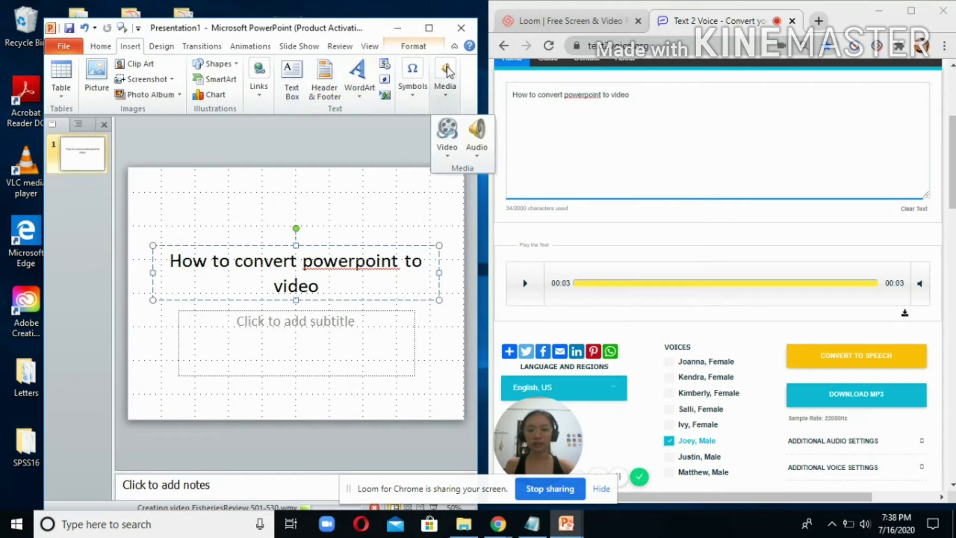
left_click(481, 135)
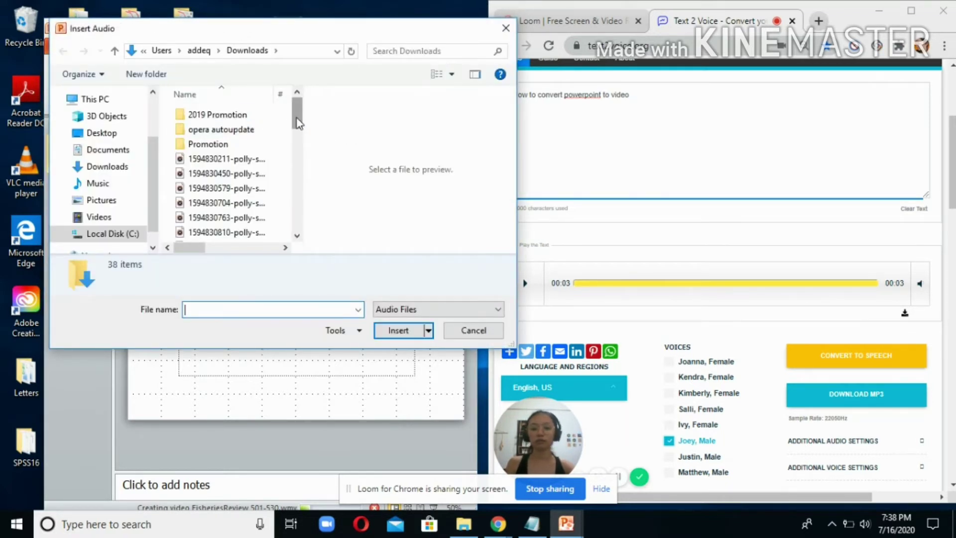
left_click_drag(297, 122, 299, 234)
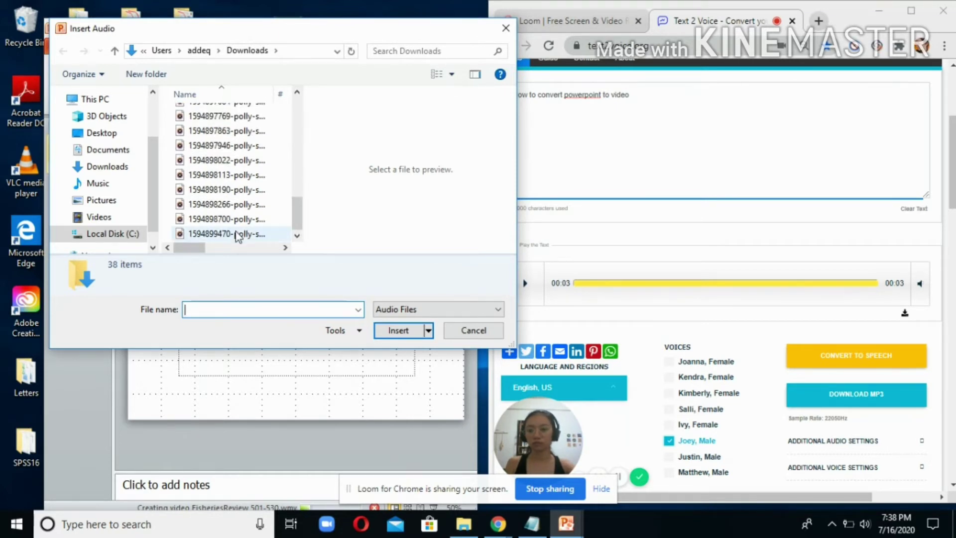
scroll(236, 199, "up", 10)
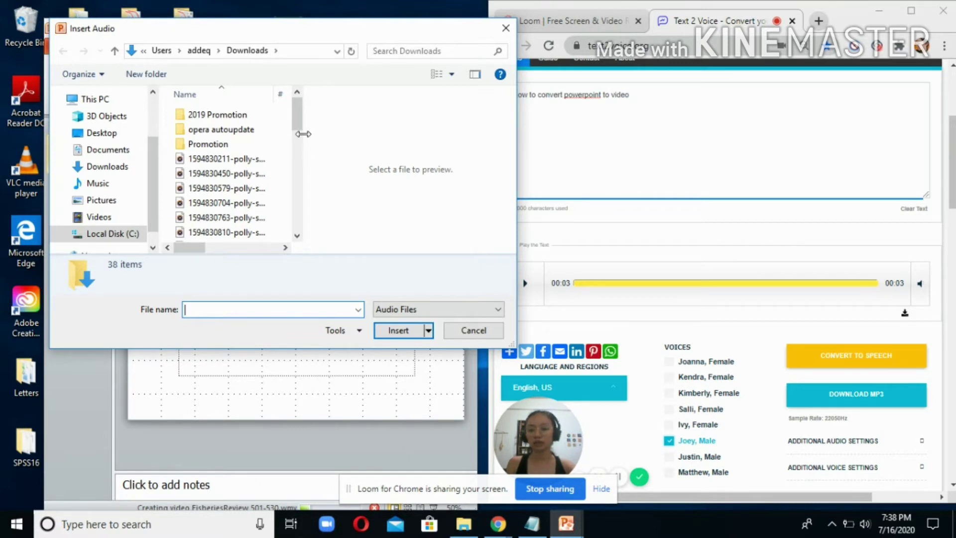
left_click_drag(299, 128, 300, 239)
left_click(273, 238)
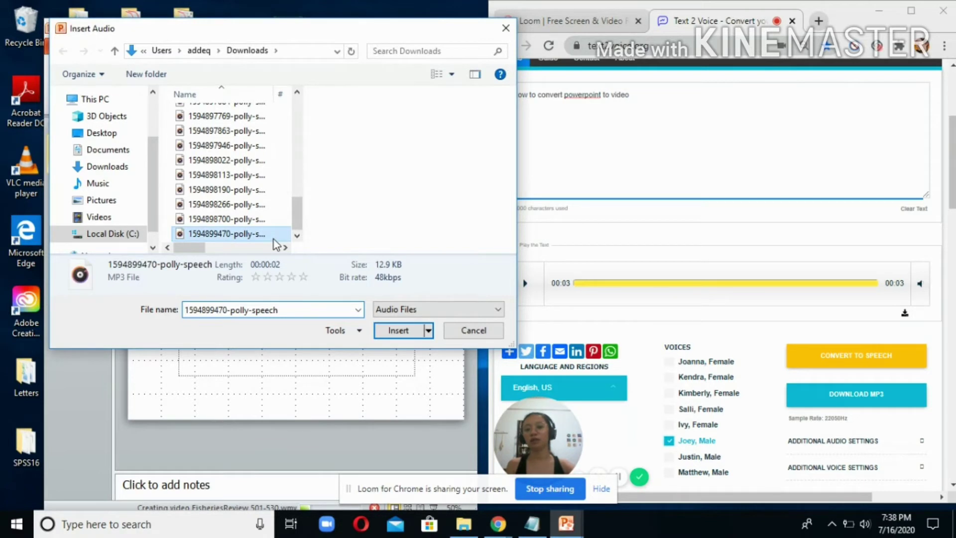
left_click(398, 333)
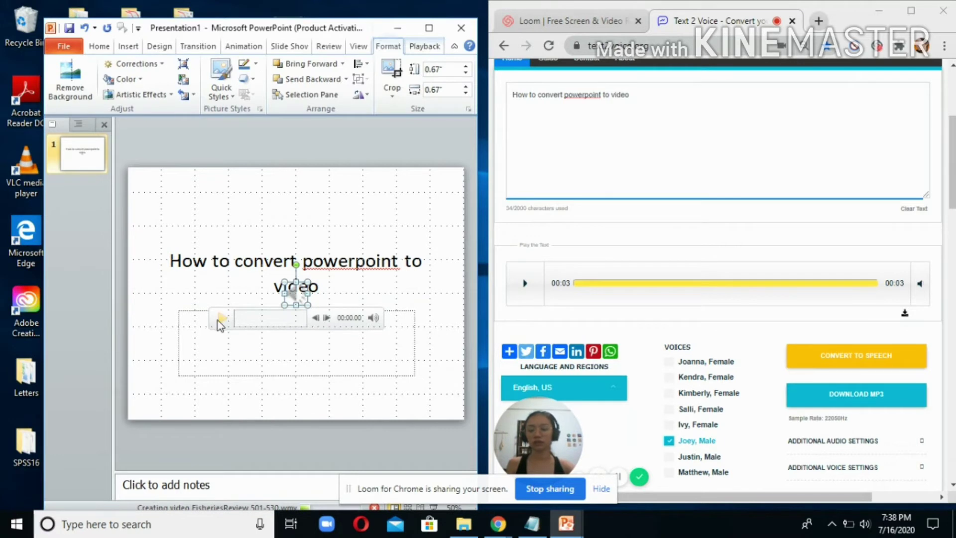
Play the inserted narration on the slide to check it.
left_click(219, 321)
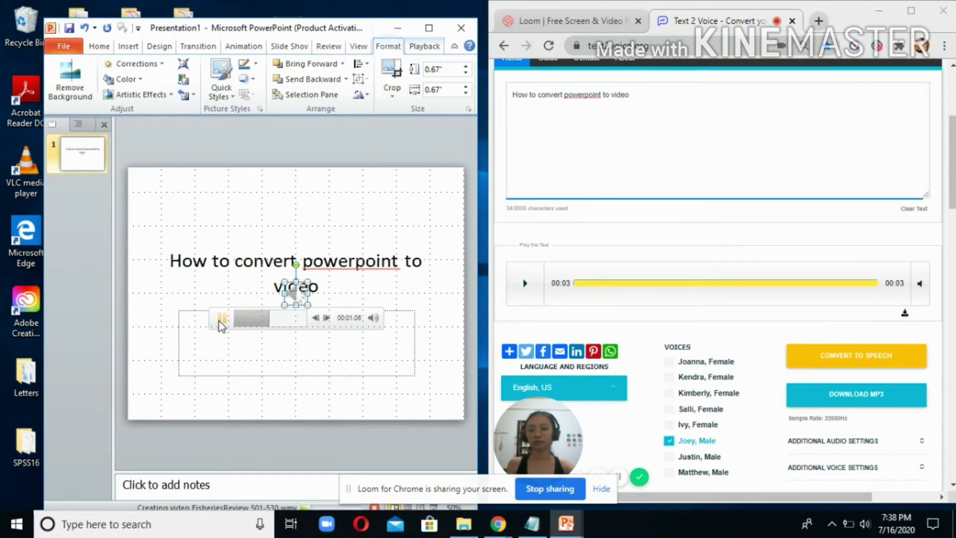
left_click(221, 321)
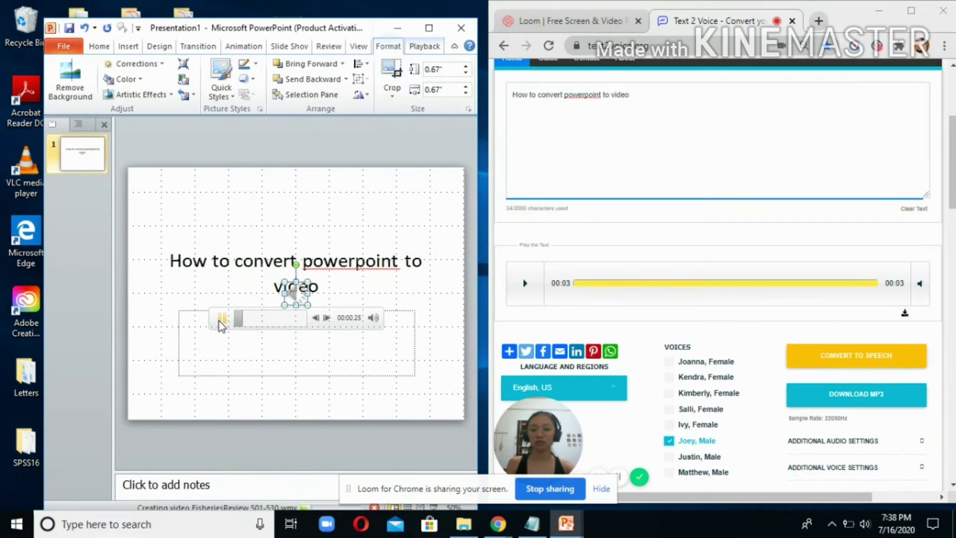
left_click(220, 297)
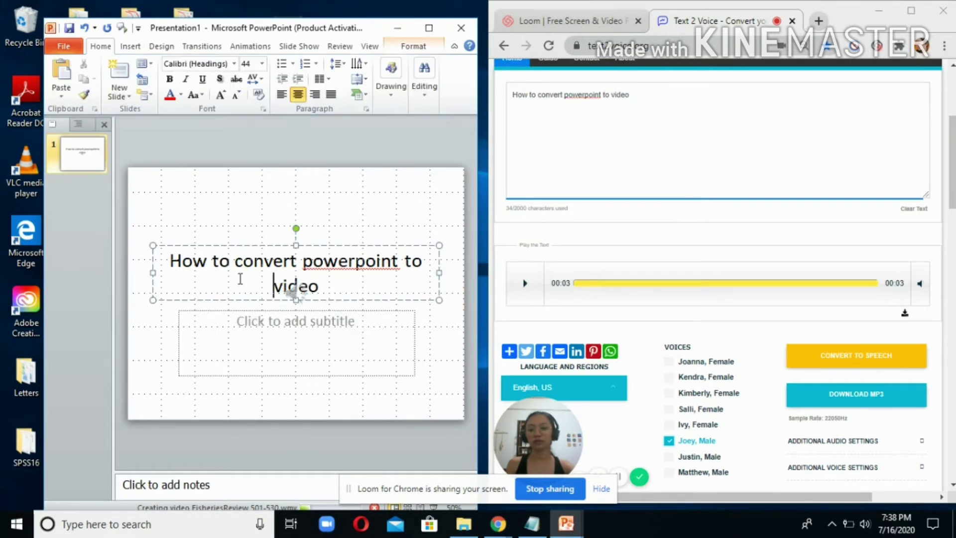
Move the audio icon to the slide's lower-right corner.
left_click(298, 286)
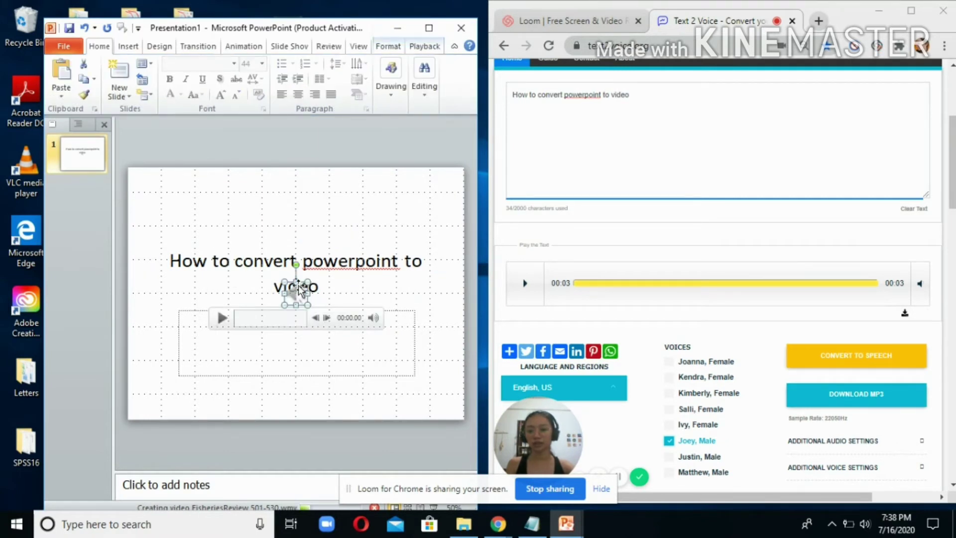
left_click_drag(298, 289, 433, 386)
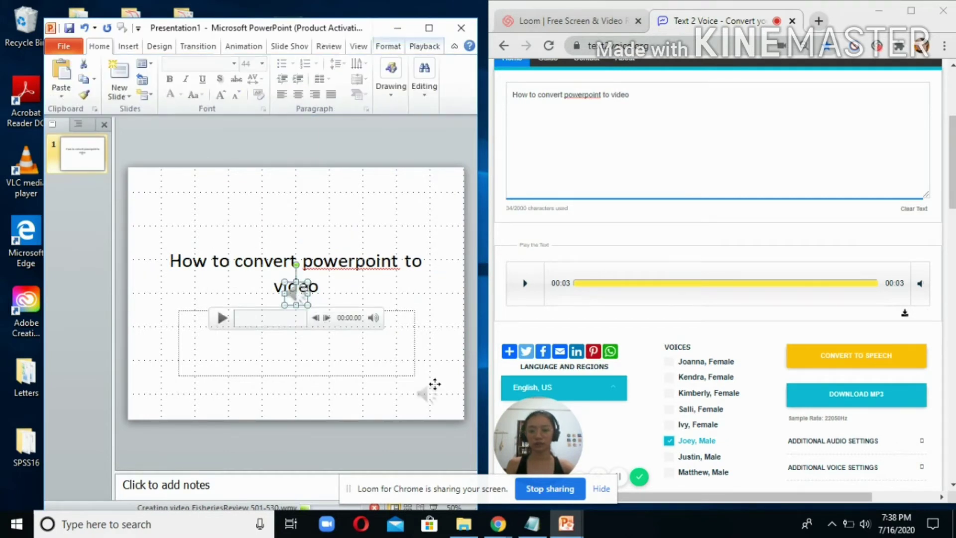
left_click(442, 326)
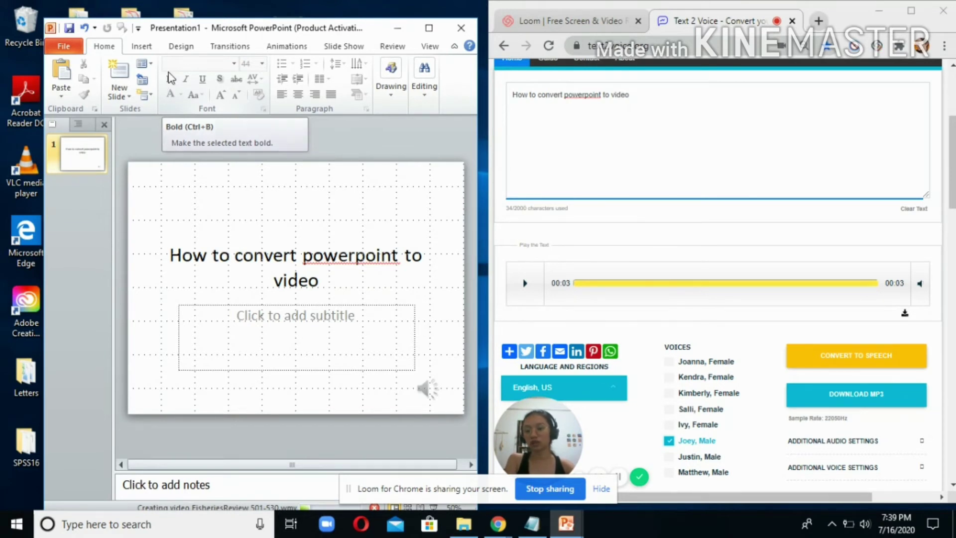
Save the presentation as a Windows Media Video file named 'Lesson 1'.
left_click(63, 47)
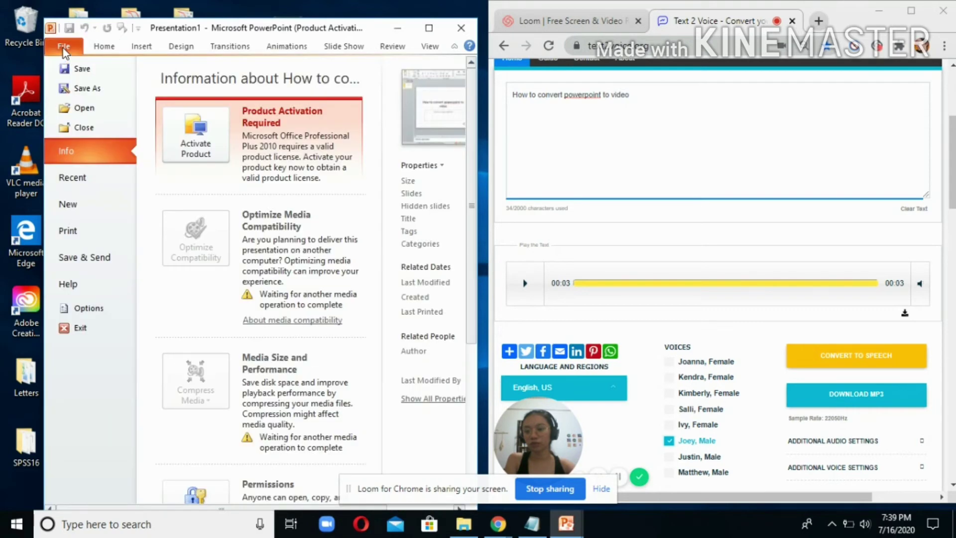
left_click(84, 89)
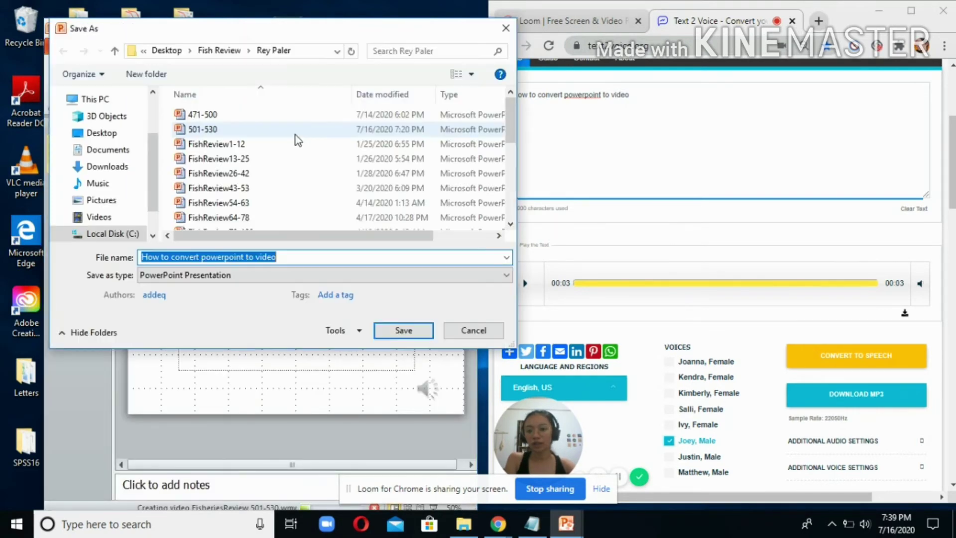
left_click(505, 275)
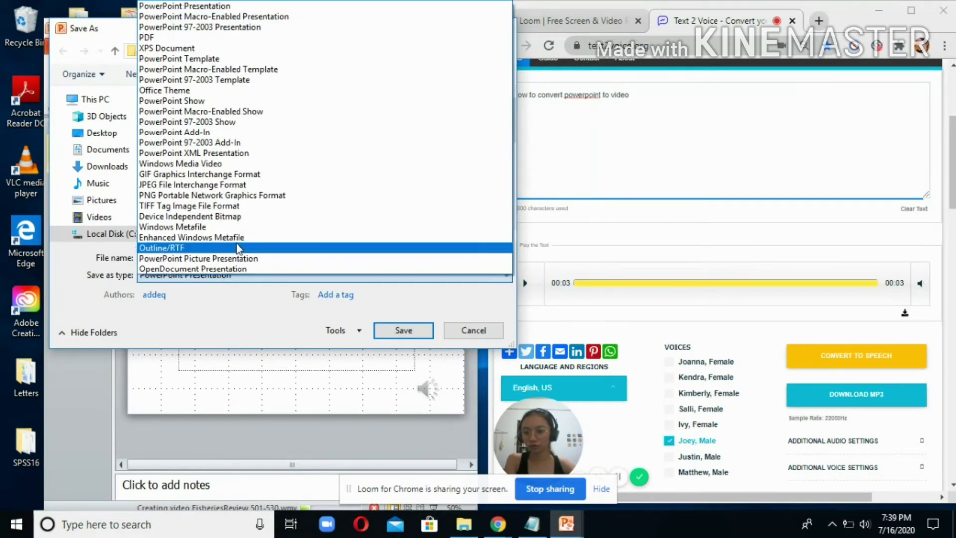
left_click(174, 167)
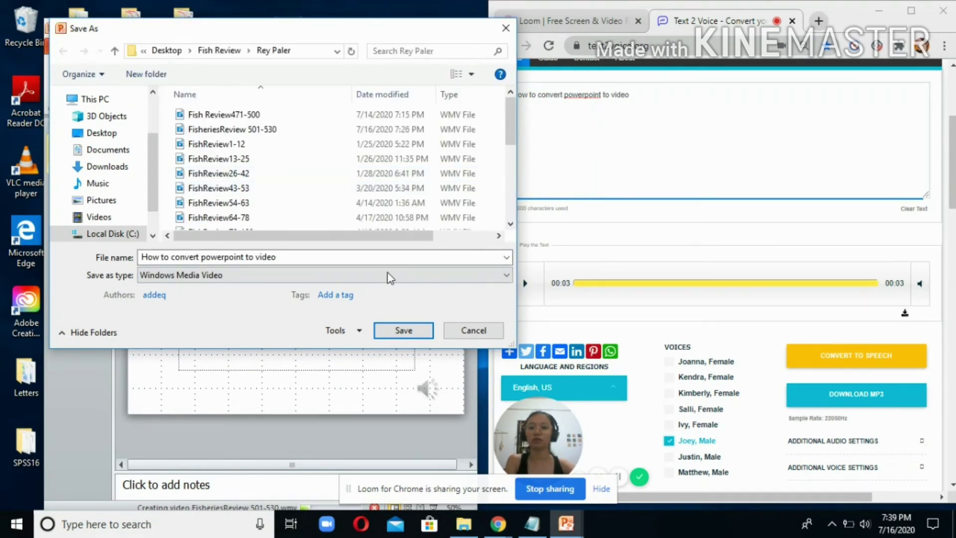
left_click(349, 257)
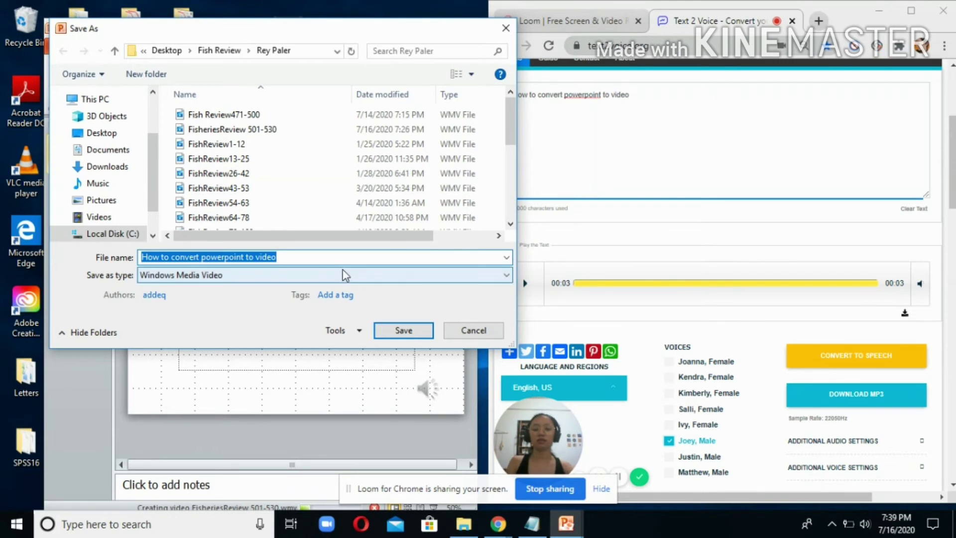
type("Lr")
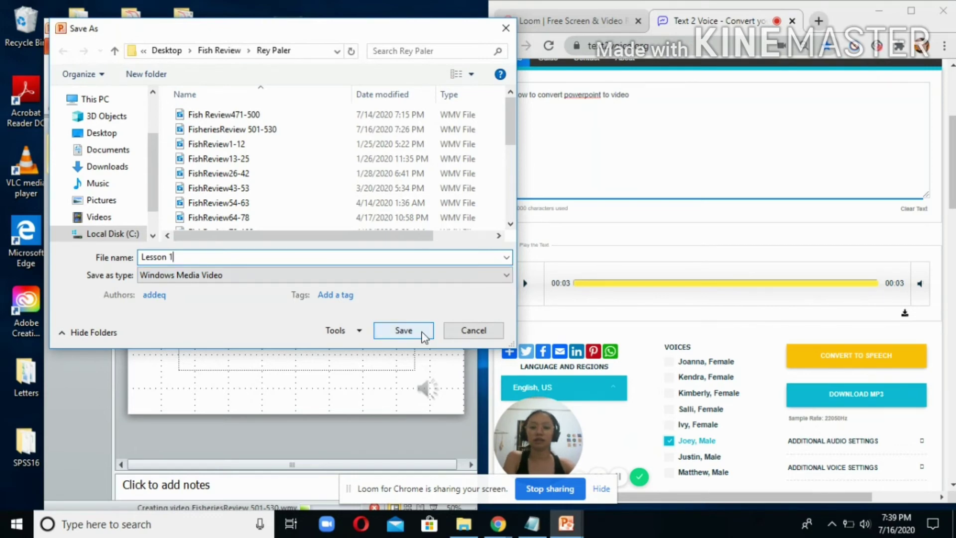
left_click(404, 331)
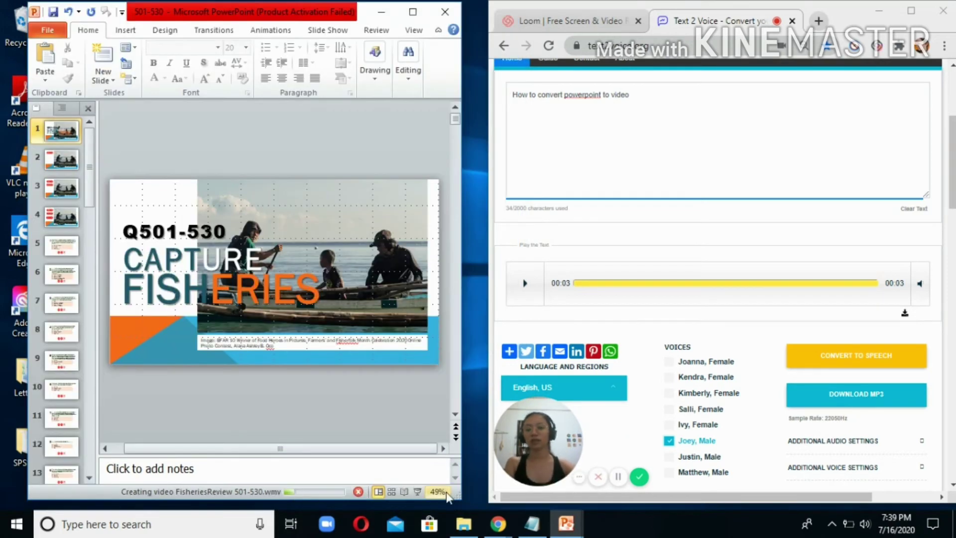
Minimize PowerPoint and the browser so the Windows desktop shows.
mouse_move(461, 521)
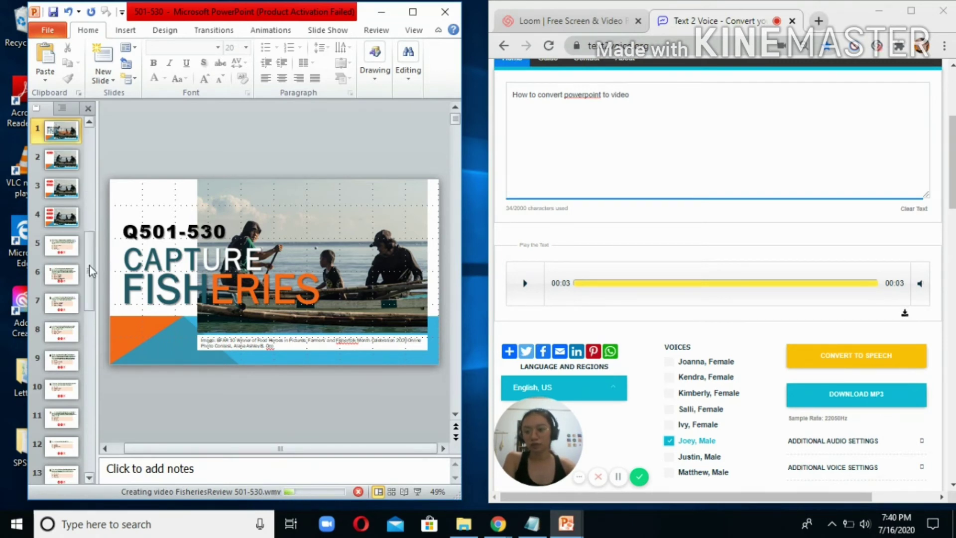
left_click_drag(89, 269, 101, 454)
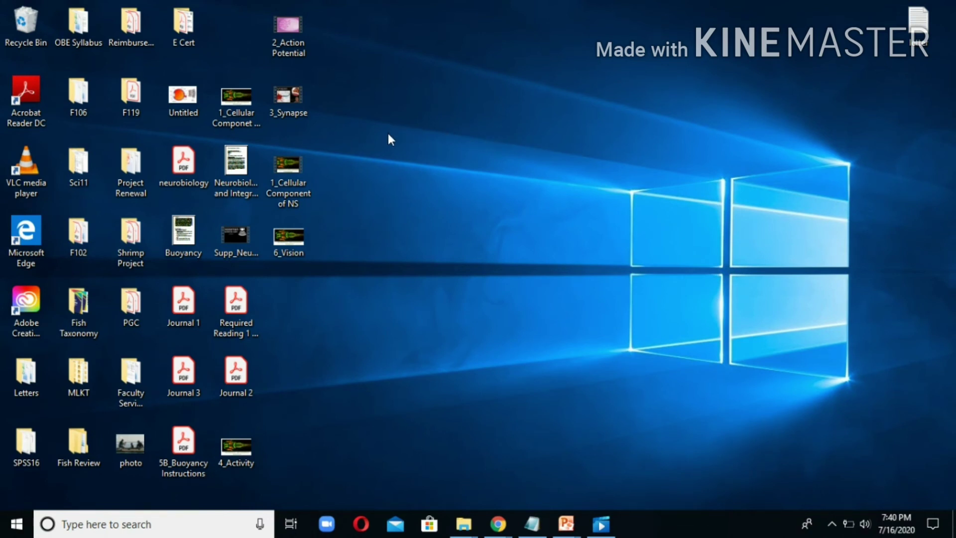
left_click(224, 102)
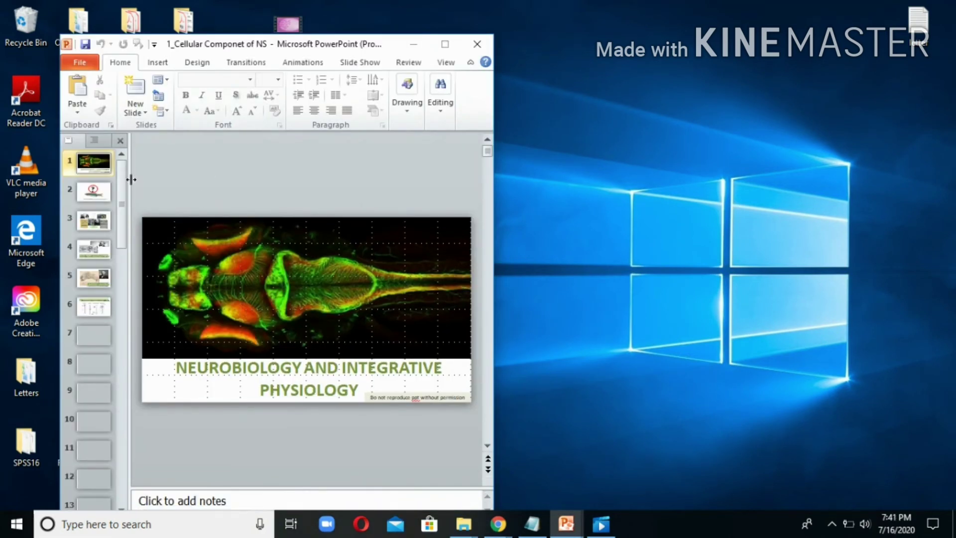
left_click(445, 44)
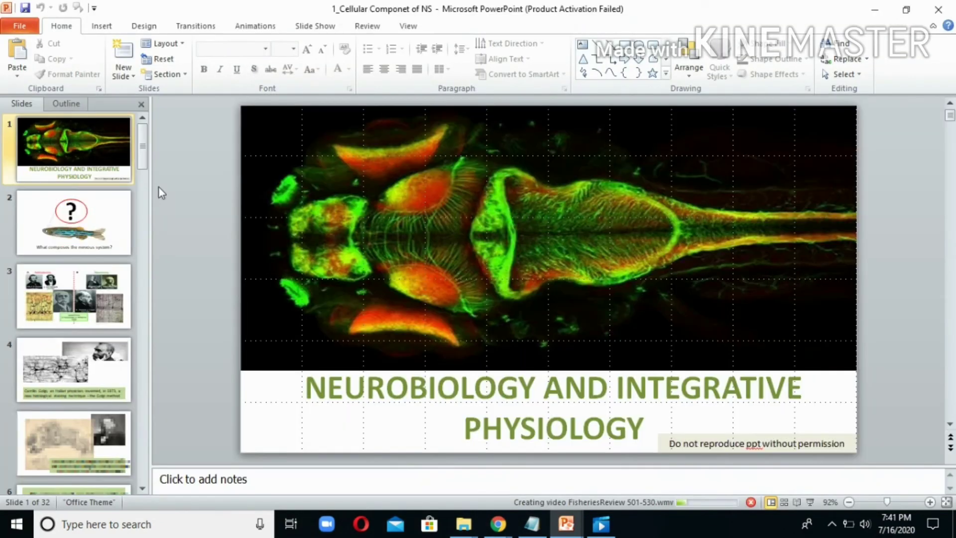
left_click(109, 221)
Open the 1_Cellular Component of NS video from the desktop in Movies & TV.
left_click(97, 297)
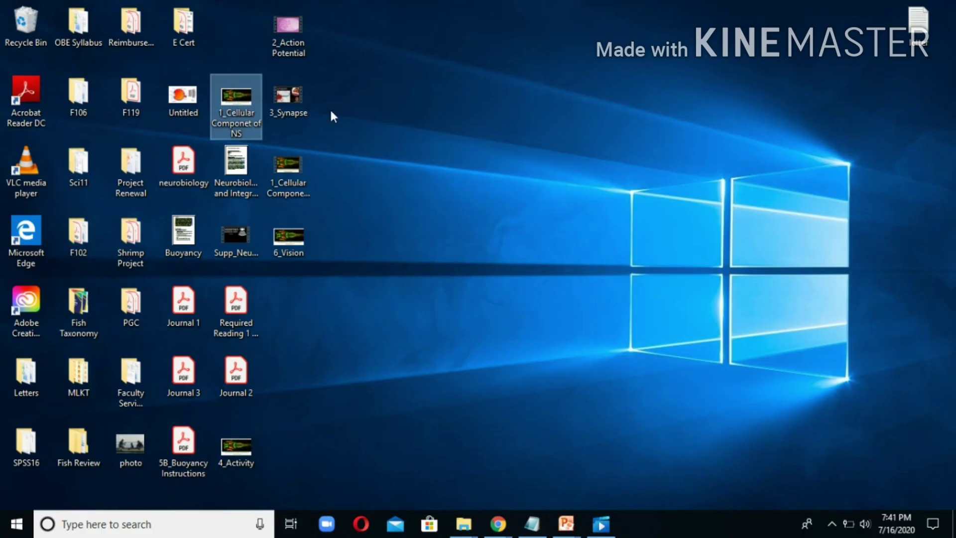
left_click(284, 177)
double_click(284, 177)
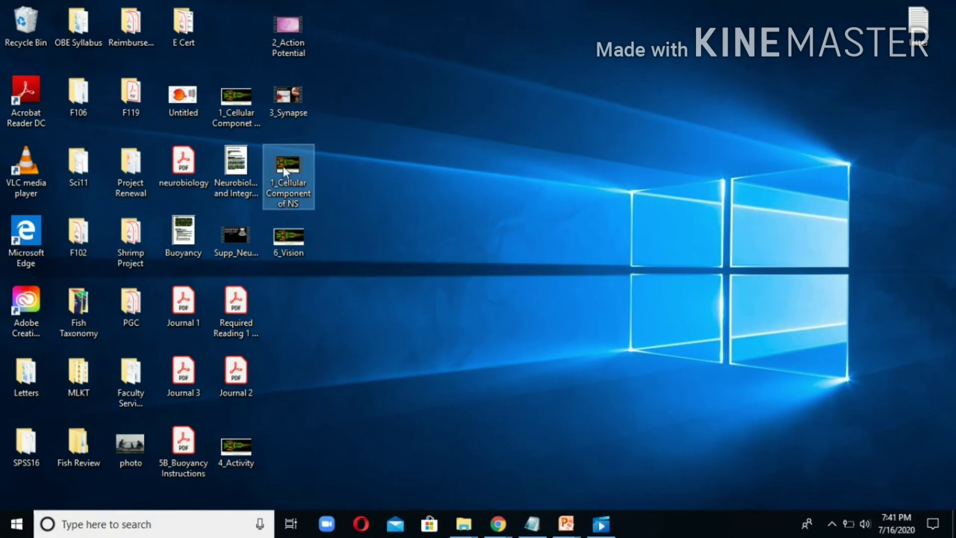